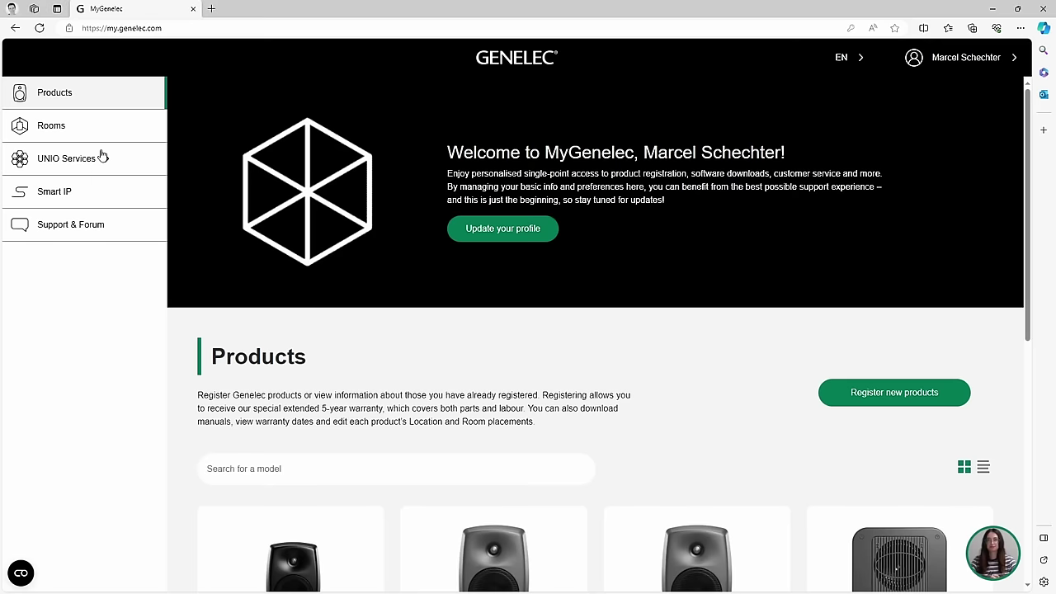
- Reach MyGenelec's Software downloads page under UNIO Services and choose the GLM download
left_click(101, 157)
left_click(108, 227)
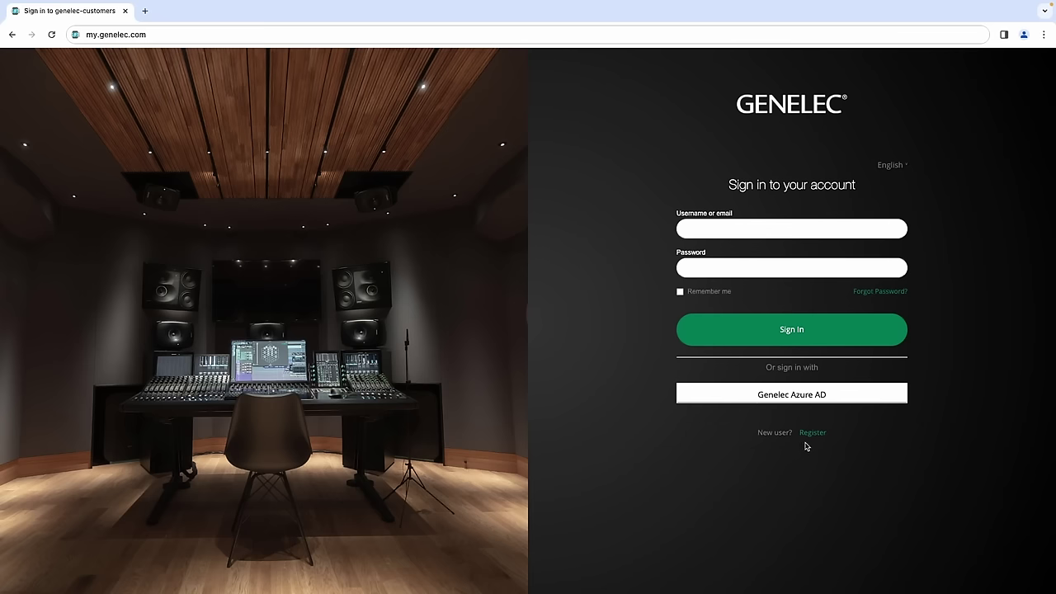
left_click(811, 433)
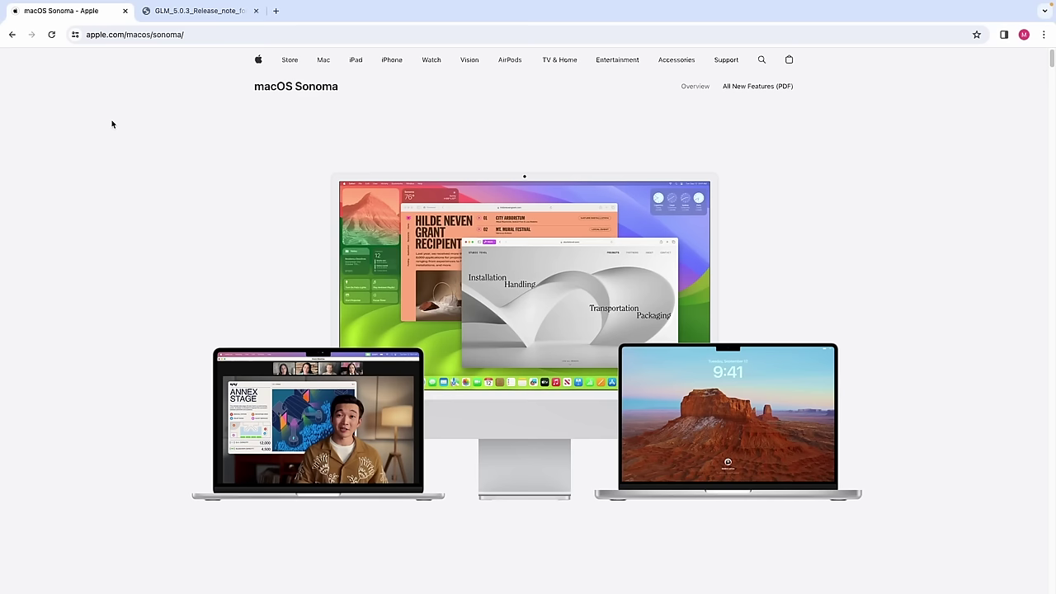
- Switch to the GLM_5.0.3 release note PDF tab in Chrome
left_click(225, 12)
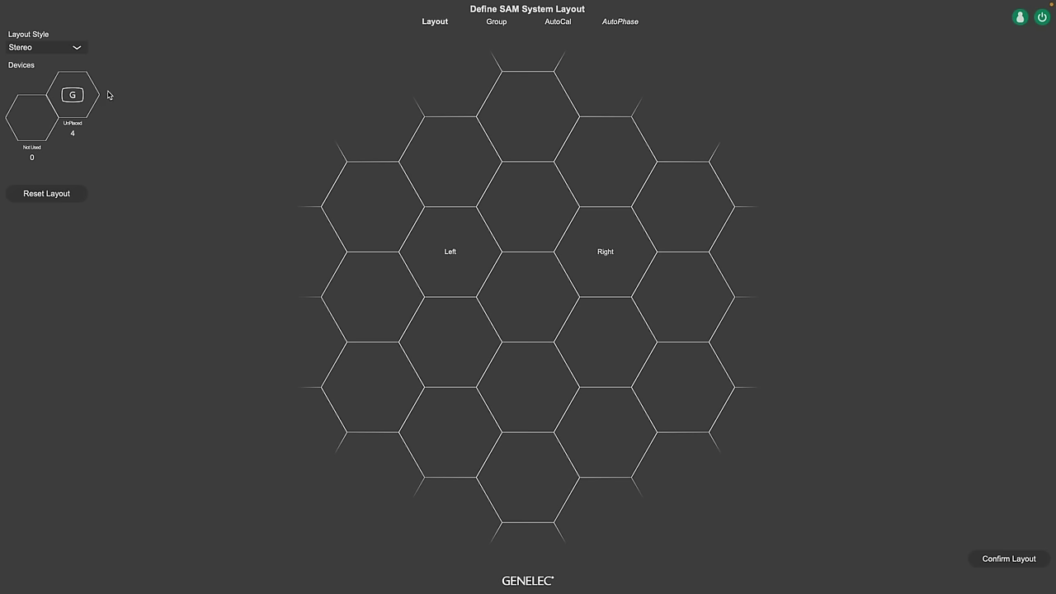
- Move the G device from UnPlaced onto the centre hexagon of the layout grid
left_click_drag(73, 94, 551, 308)
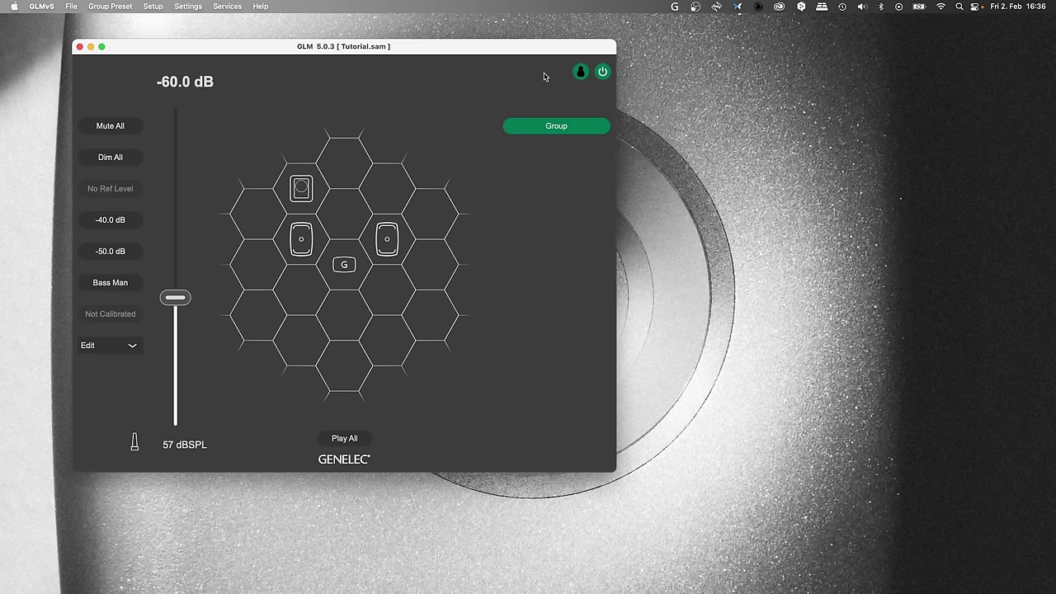
- Open Genelec Cloud Login, make GLM full screen, and browse the File and Services menus
left_click(580, 72)
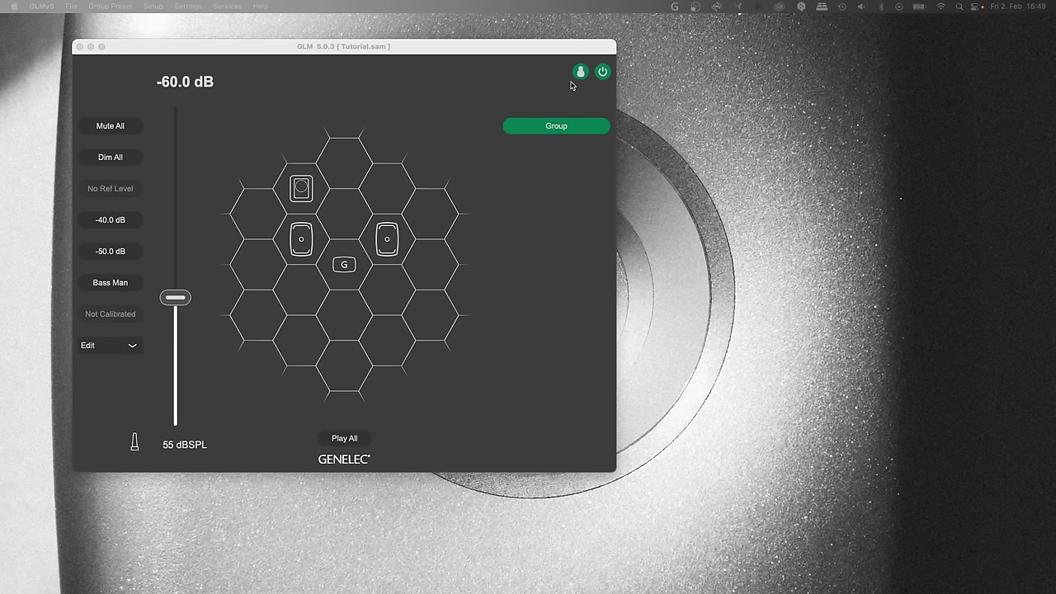
left_click(101, 47)
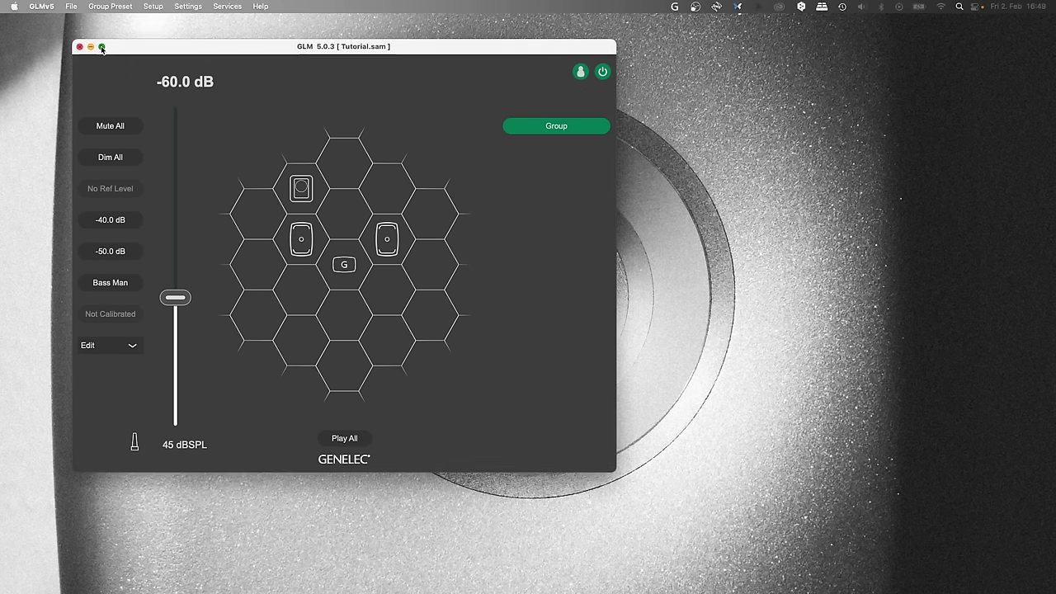
mouse_move(12, 4)
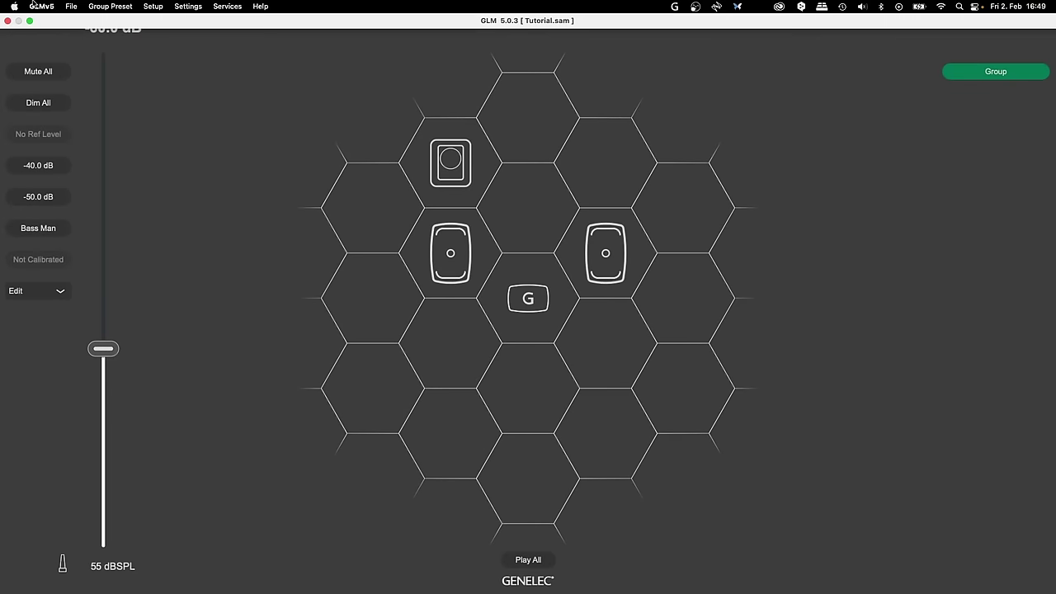
left_click(72, 6)
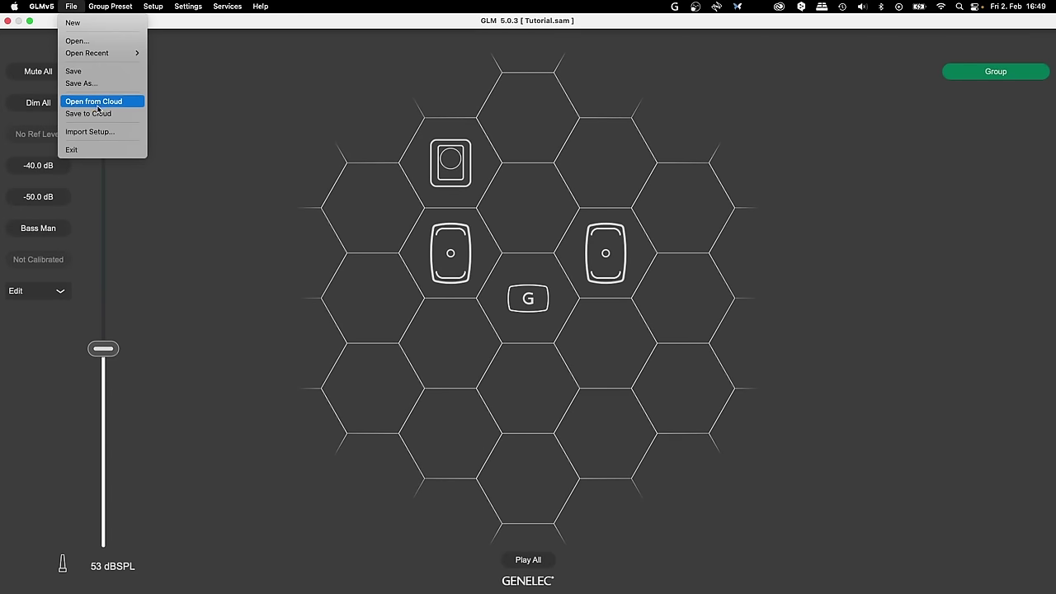
mouse_move(229, 8)
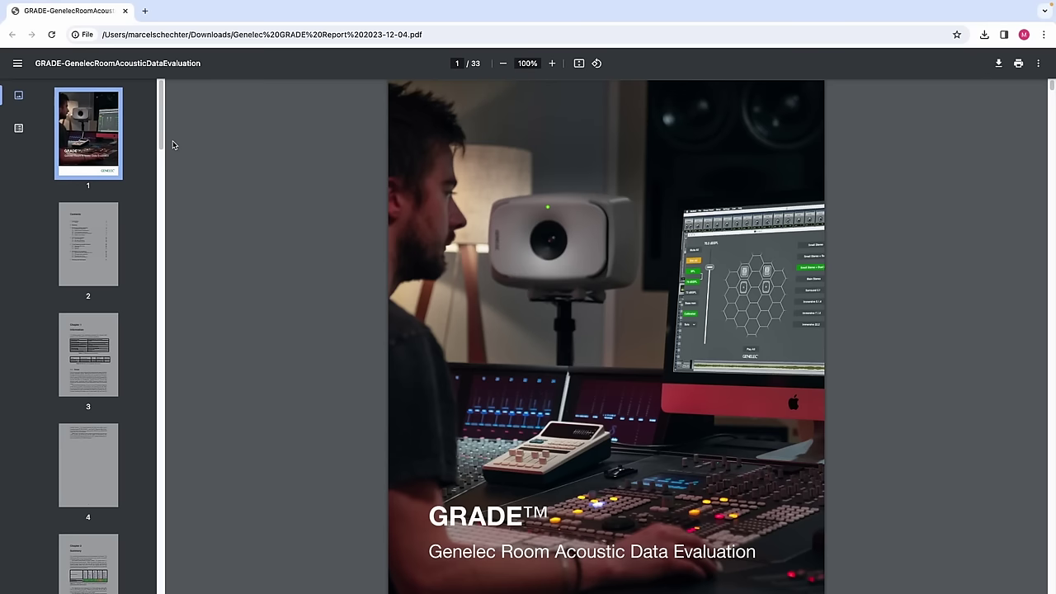
- Page the GRADE report to its Contents, then jump to page 17 of 33
key("Right")
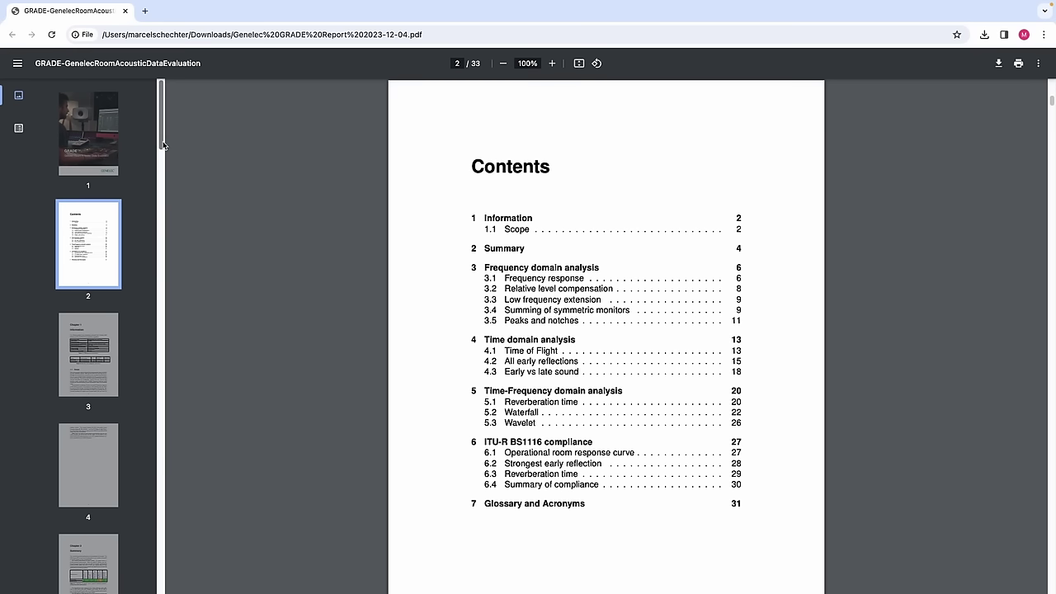
left_click_drag(164, 145, 165, 358)
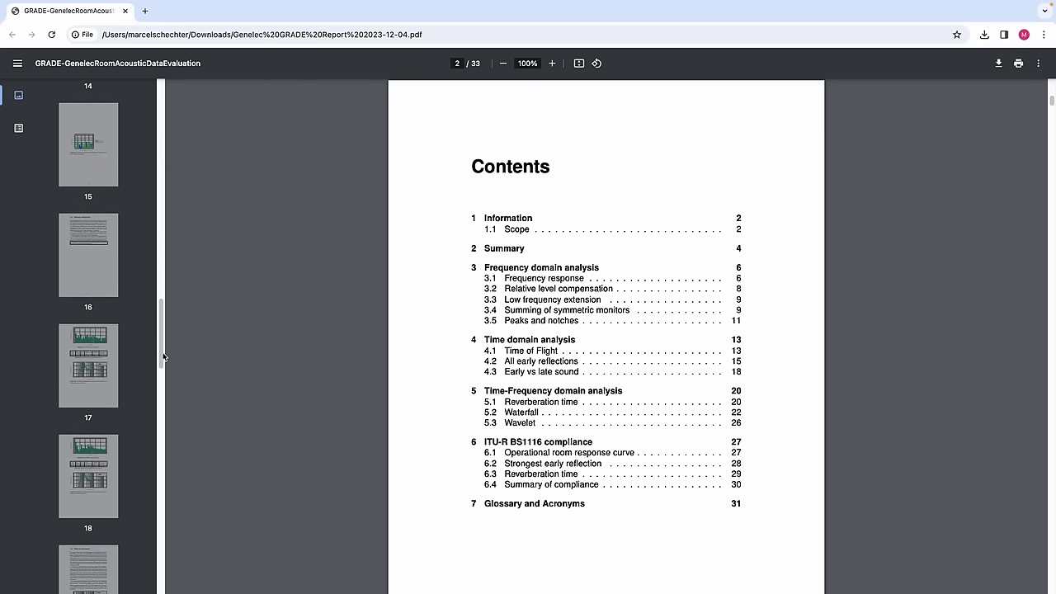
left_click(102, 348)
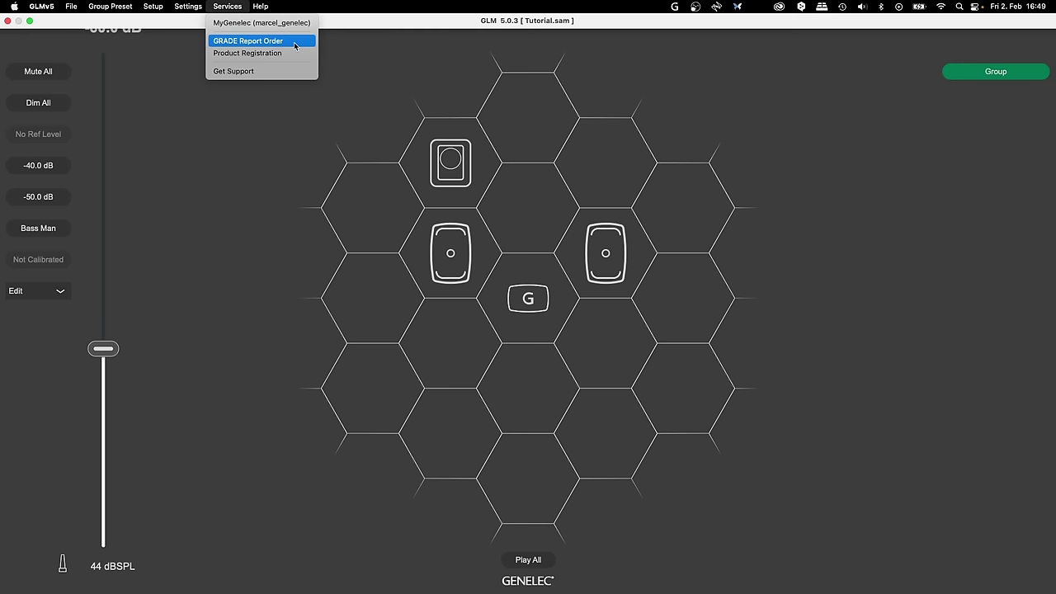
- Mute all speakers, switch from Group_2 to the Group preset, then unmute with M
left_click(352, 28)
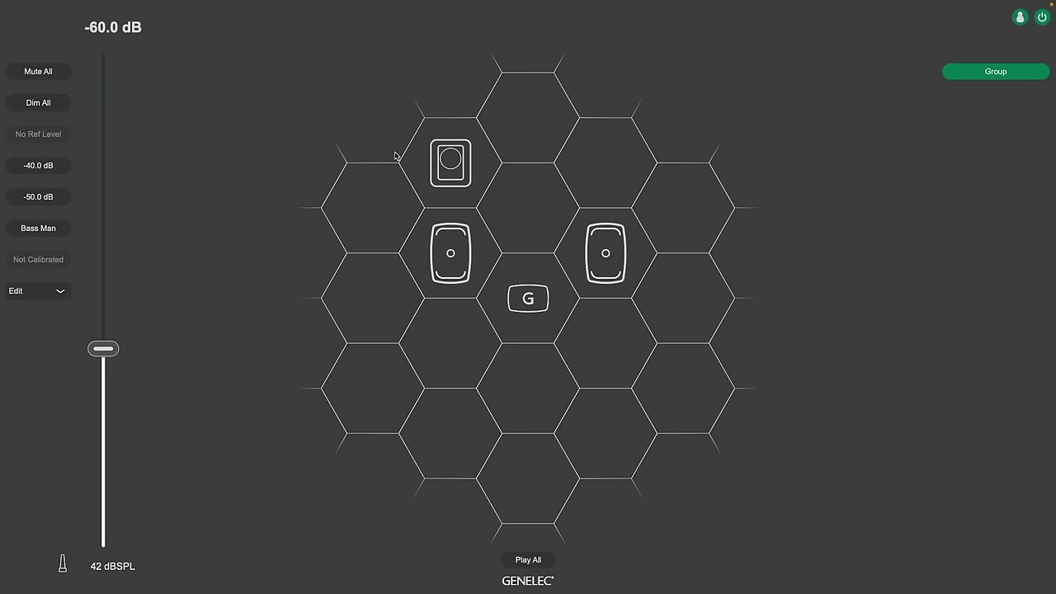
left_click(62, 74)
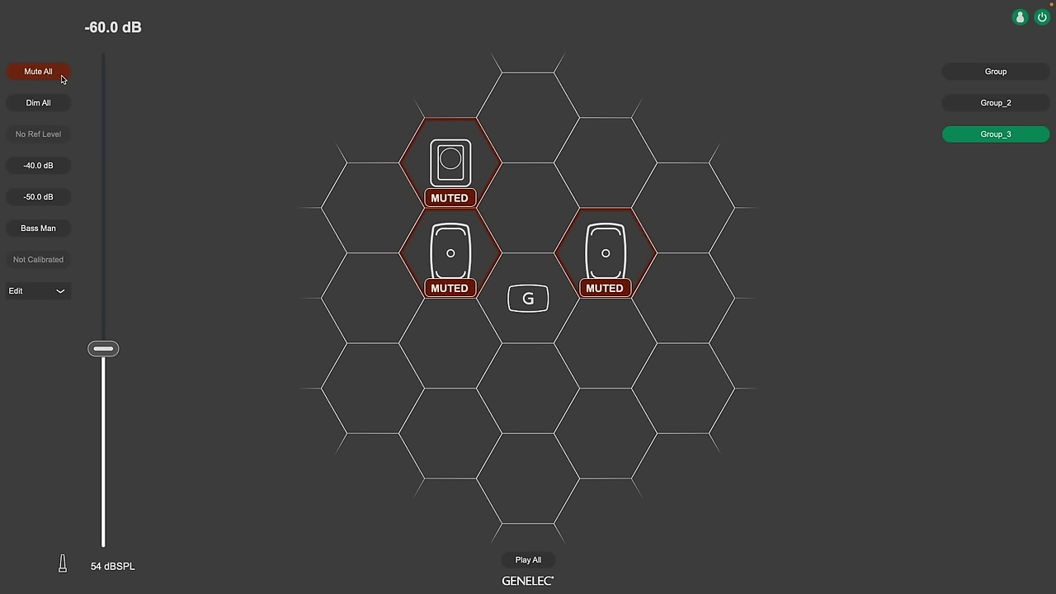
left_click(952, 104)
left_click(962, 76)
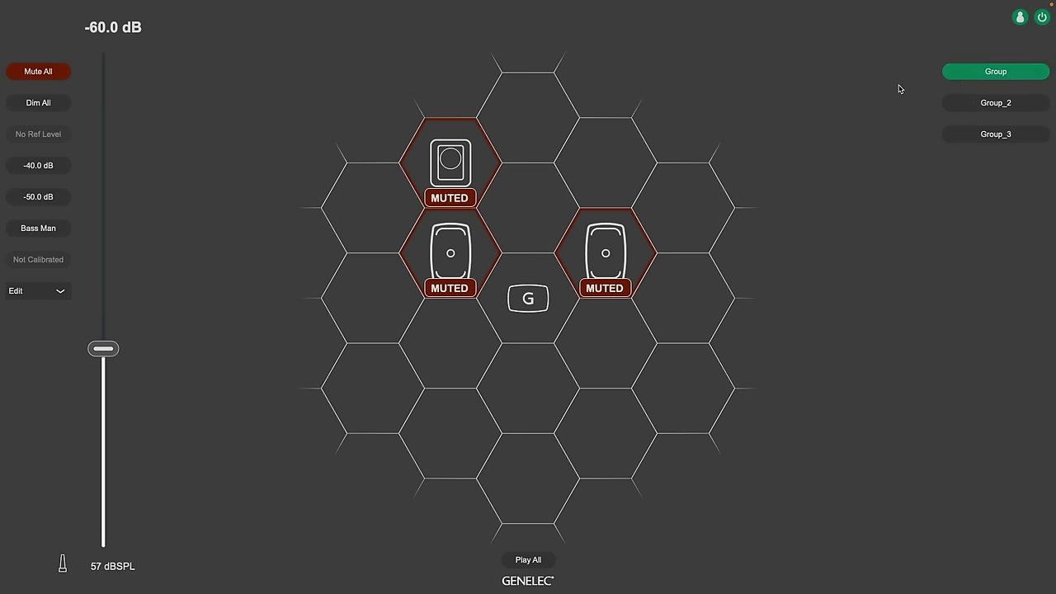
key("m")
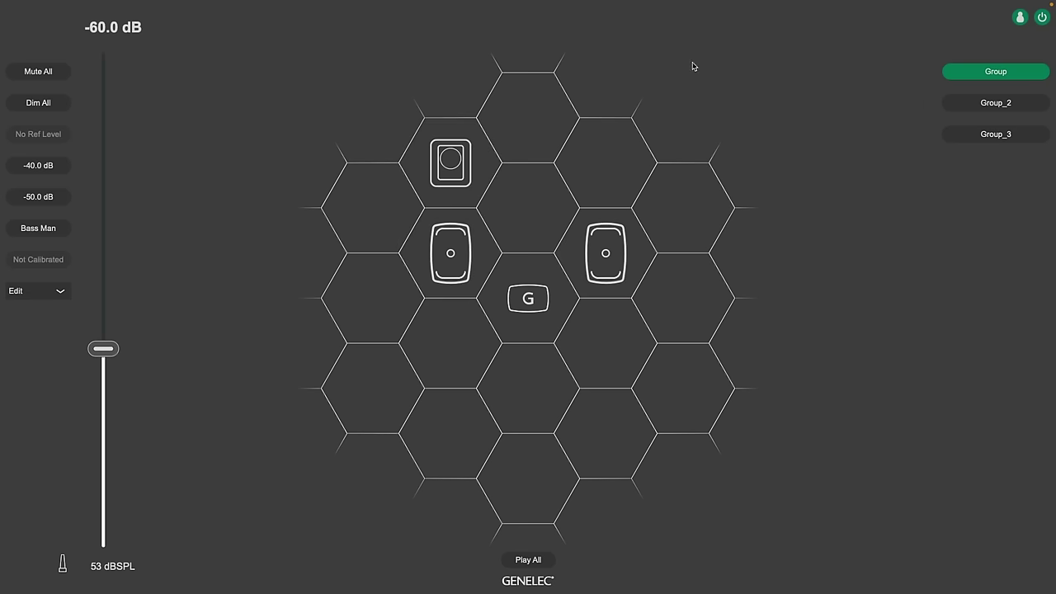
left_click(149, 6)
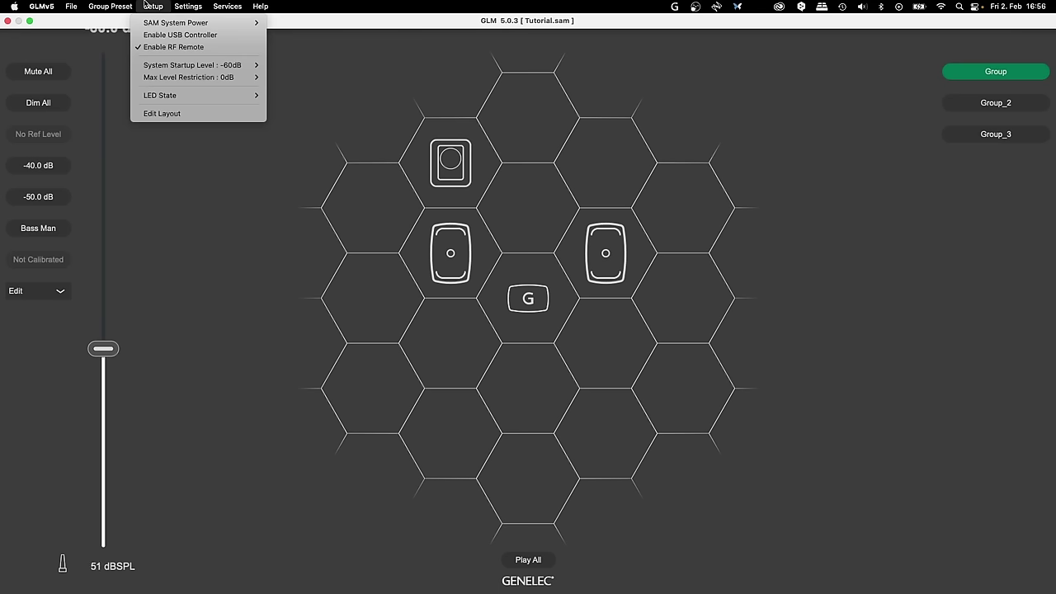
mouse_move(150, 22)
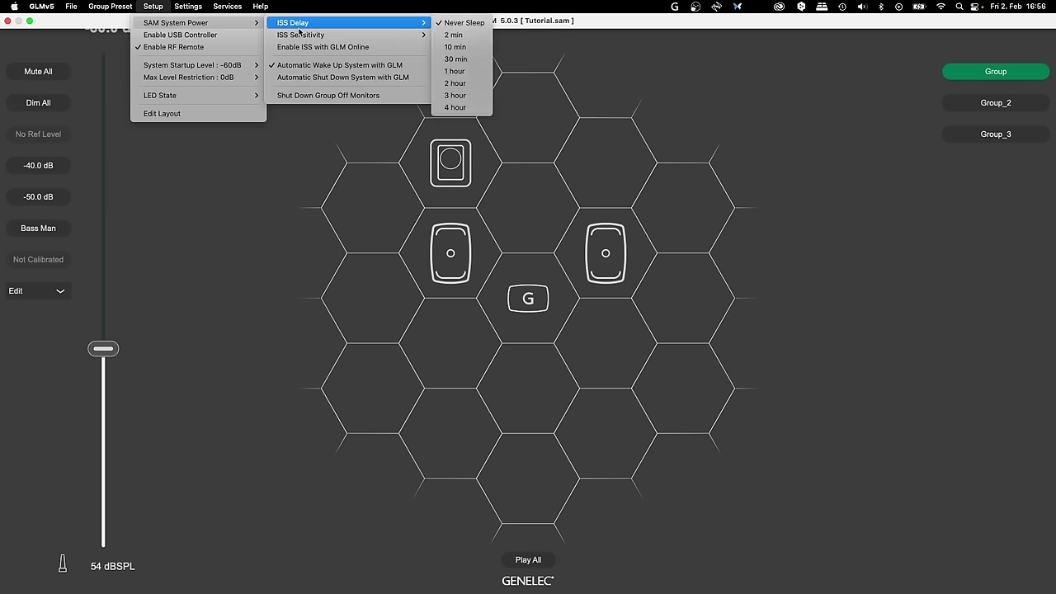
left_click(390, 50)
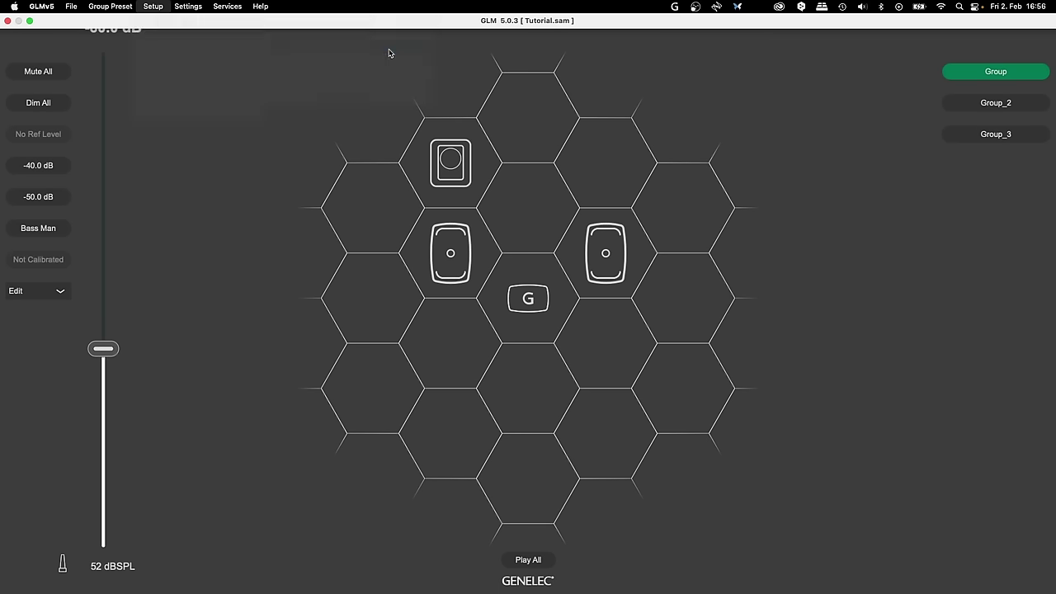
left_click(153, 6)
mouse_move(182, 23)
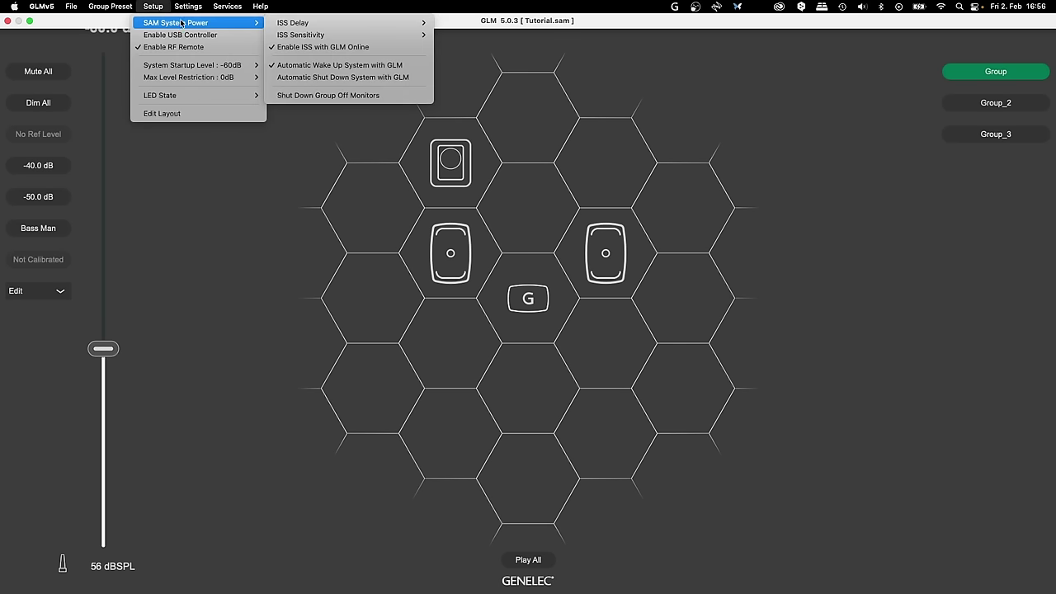
mouse_move(297, 25)
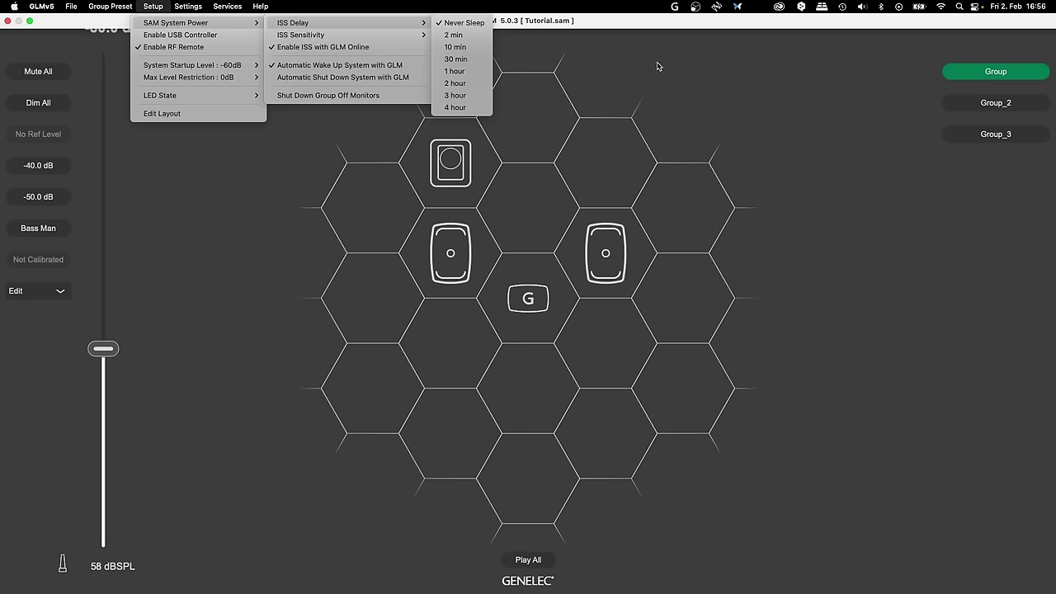
left_click(691, 70)
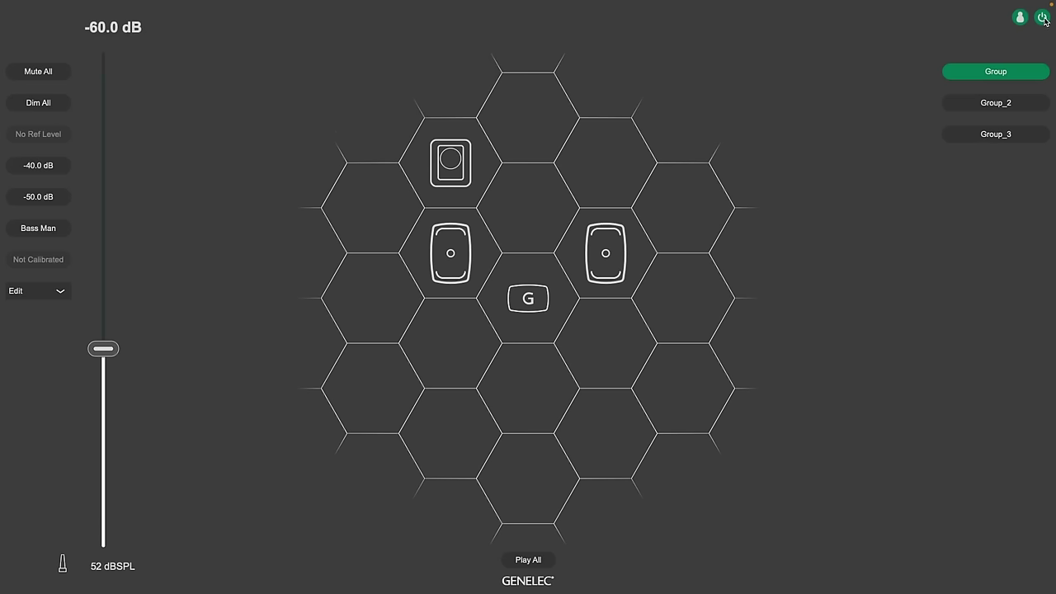
left_click(153, 5)
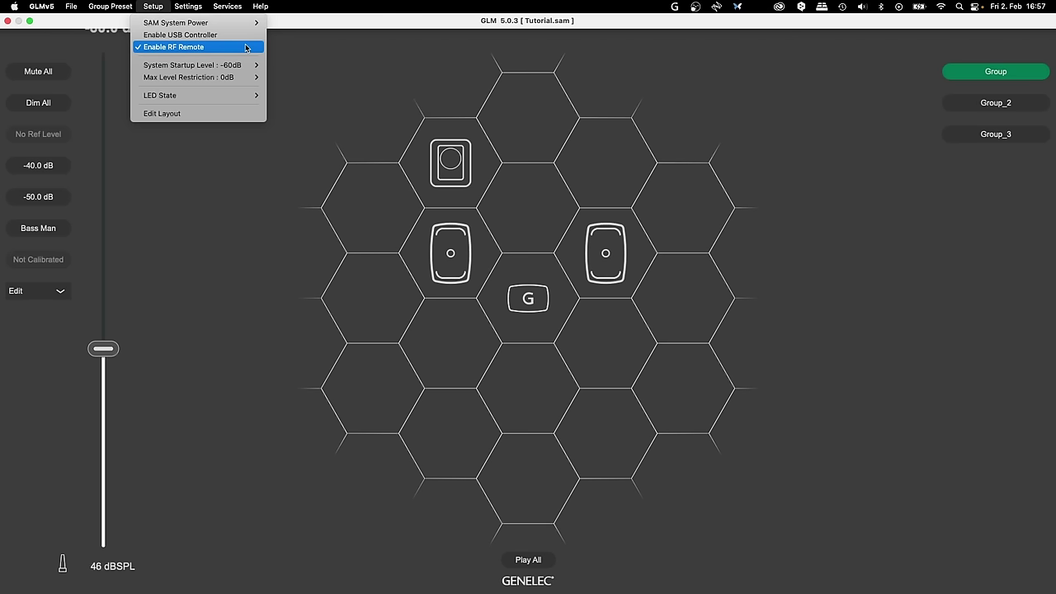
mouse_move(244, 69)
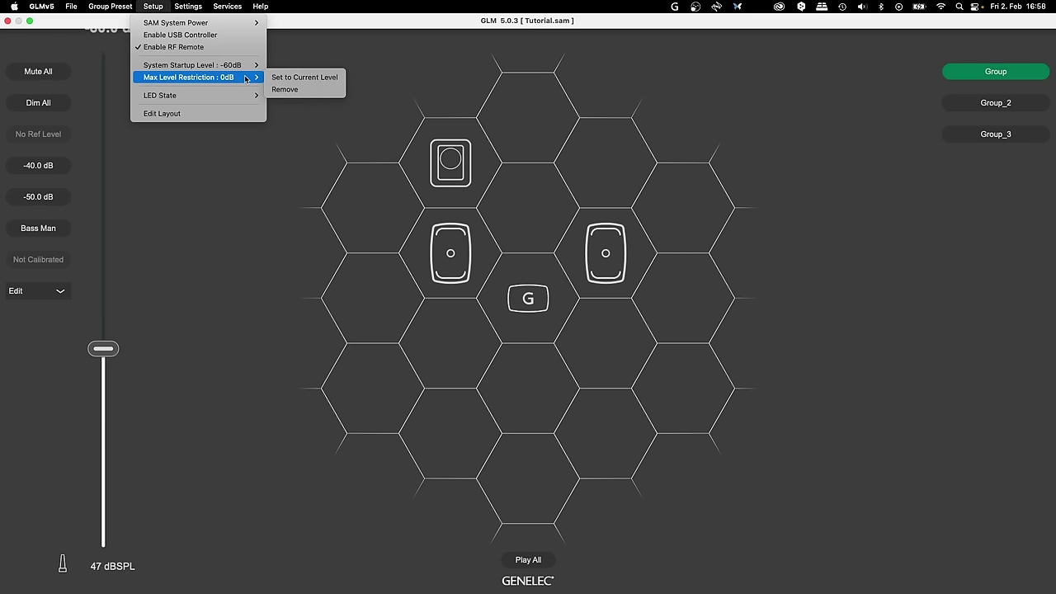
mouse_move(116, 5)
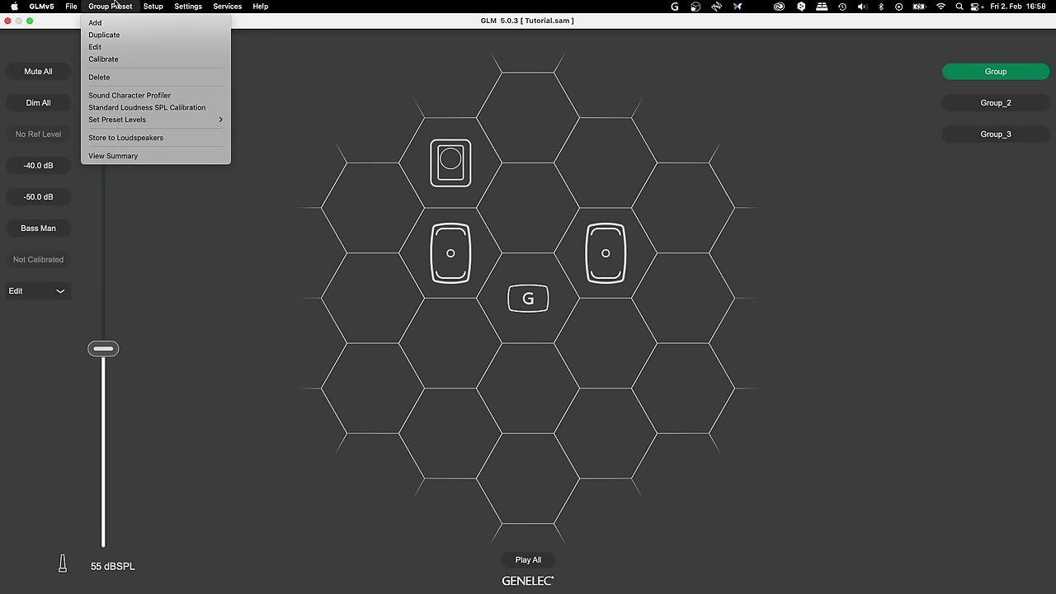
left_click(129, 138)
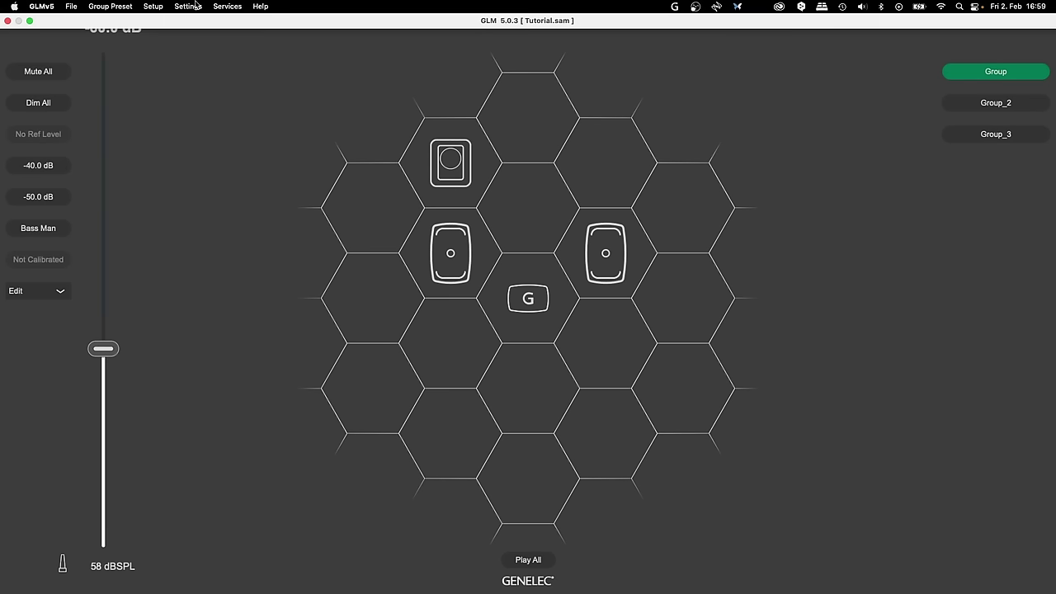
left_click(189, 5)
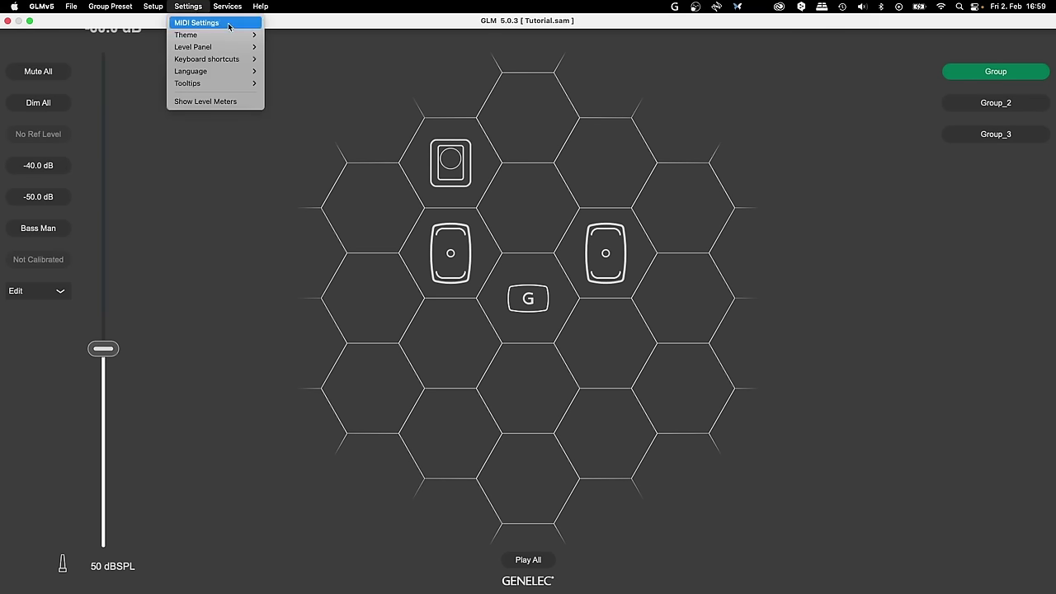
left_click(216, 23)
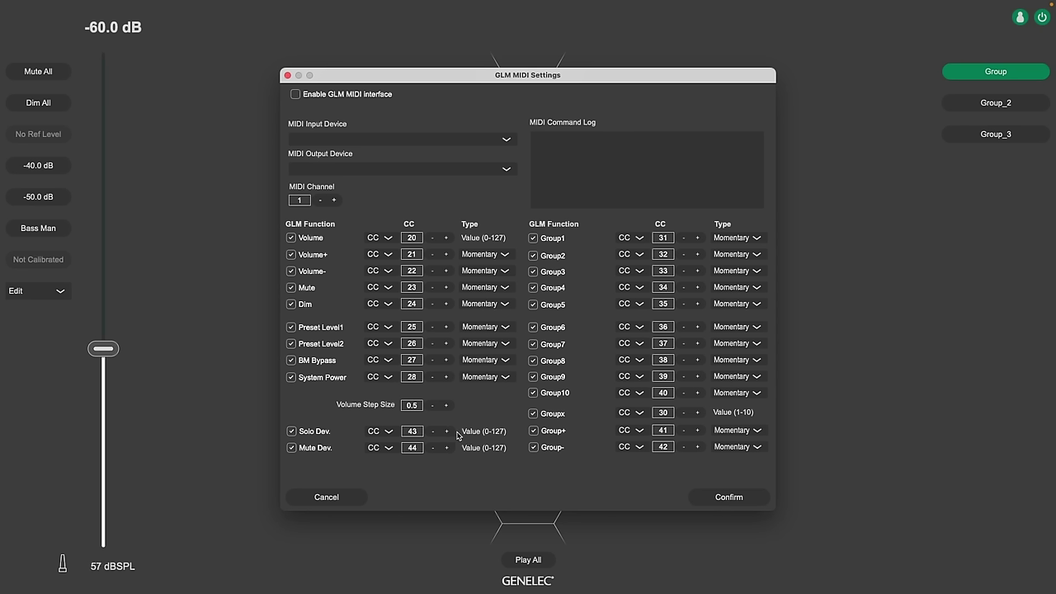
left_click(345, 501)
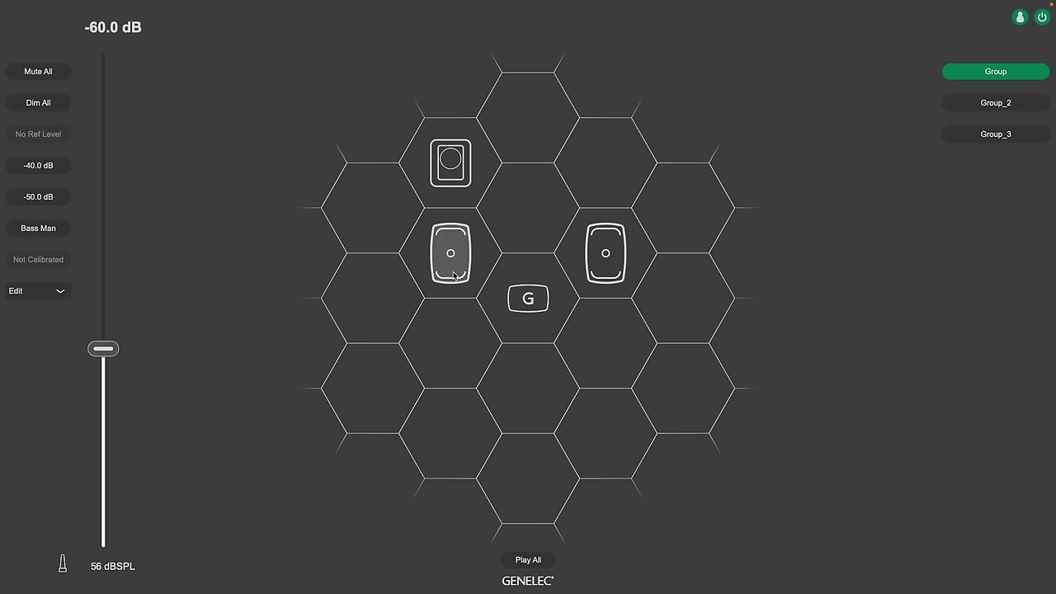
right_click(453, 275)
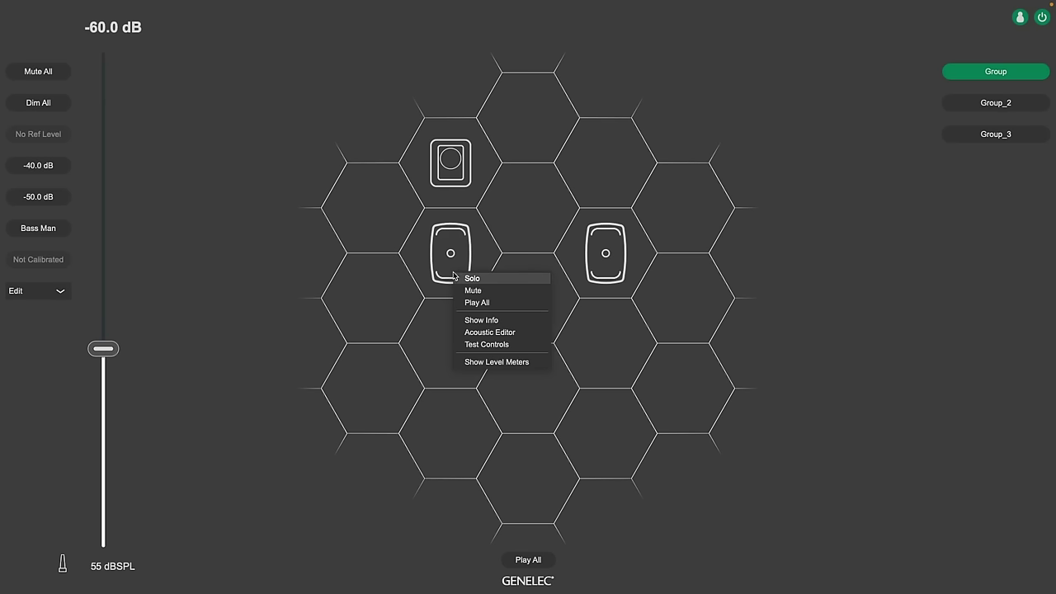
left_click(471, 322)
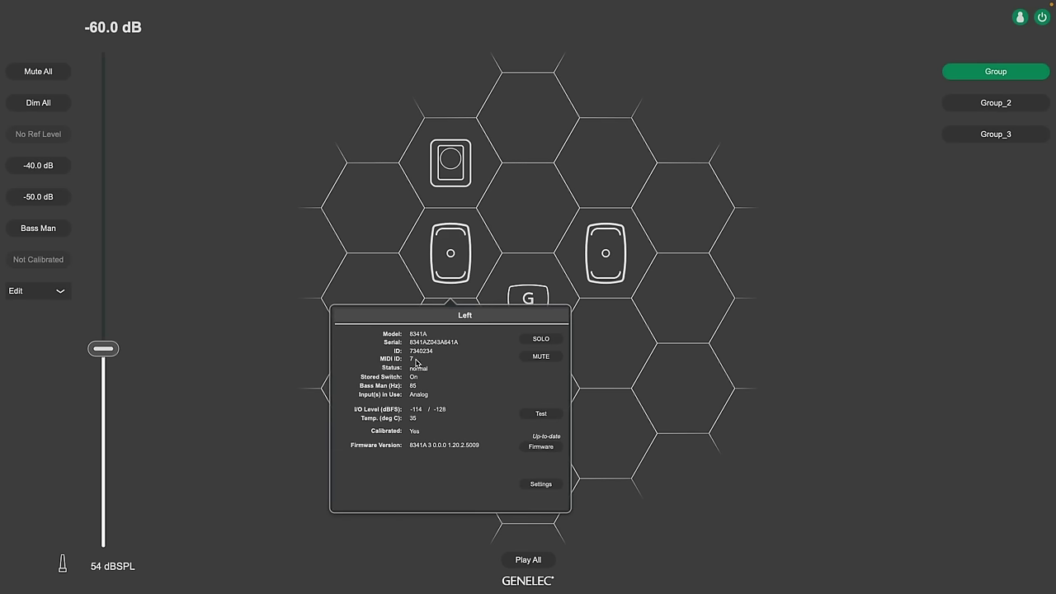
left_click(621, 366)
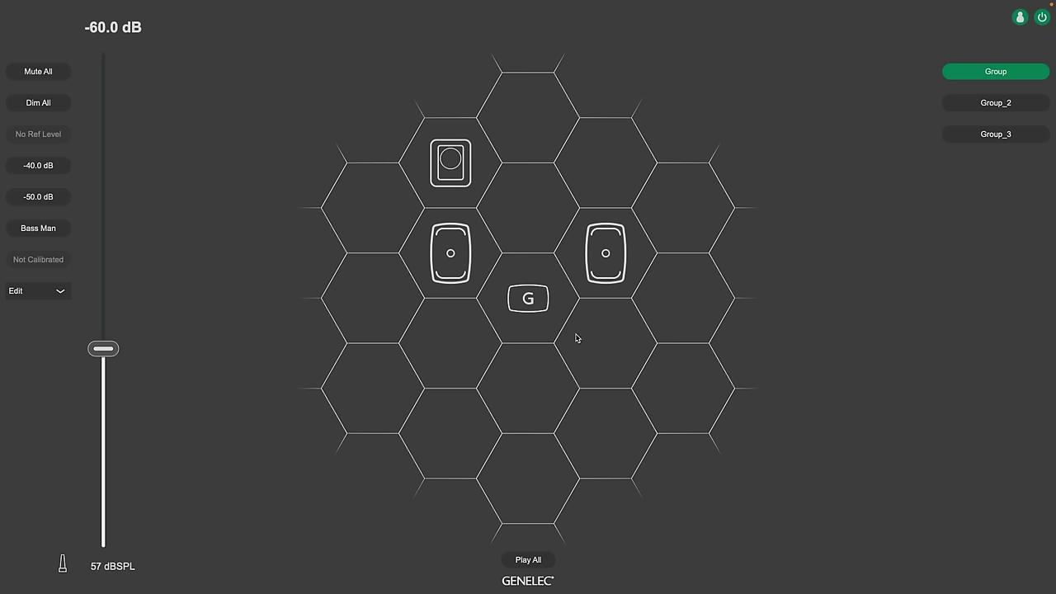
left_click(200, 7)
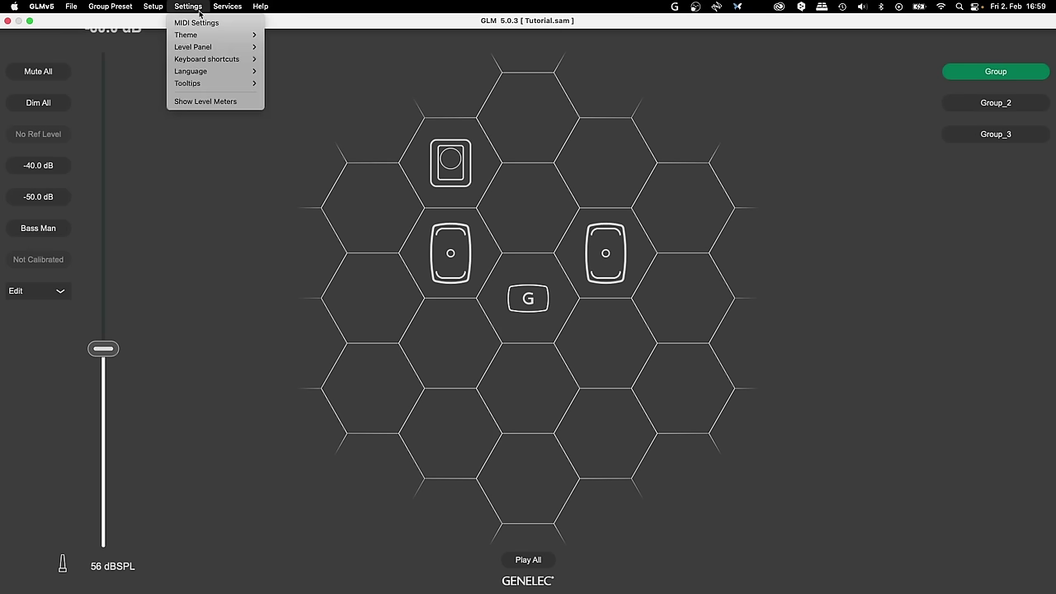
left_click(200, 23)
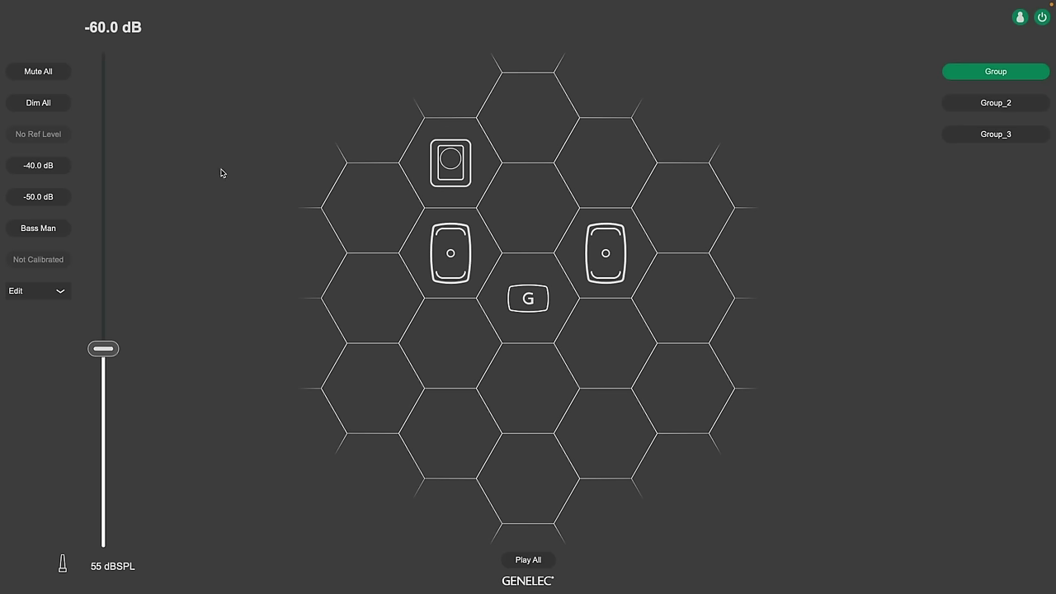
left_click(130, 6)
- Edit the group preset and lower the subwoofer's LFE level to -5 dB
left_click(133, 47)
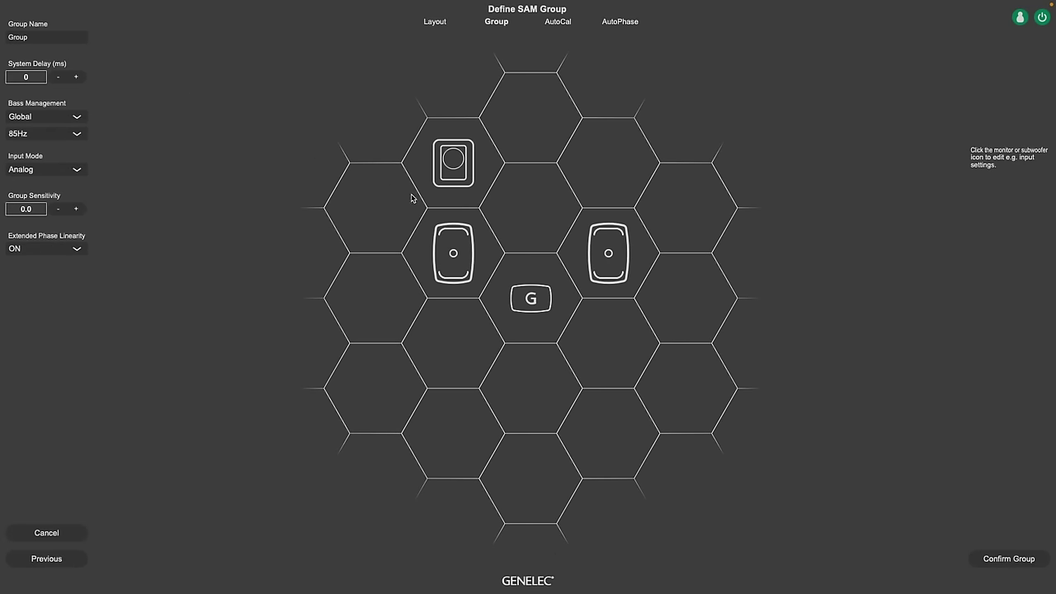
left_click(456, 162)
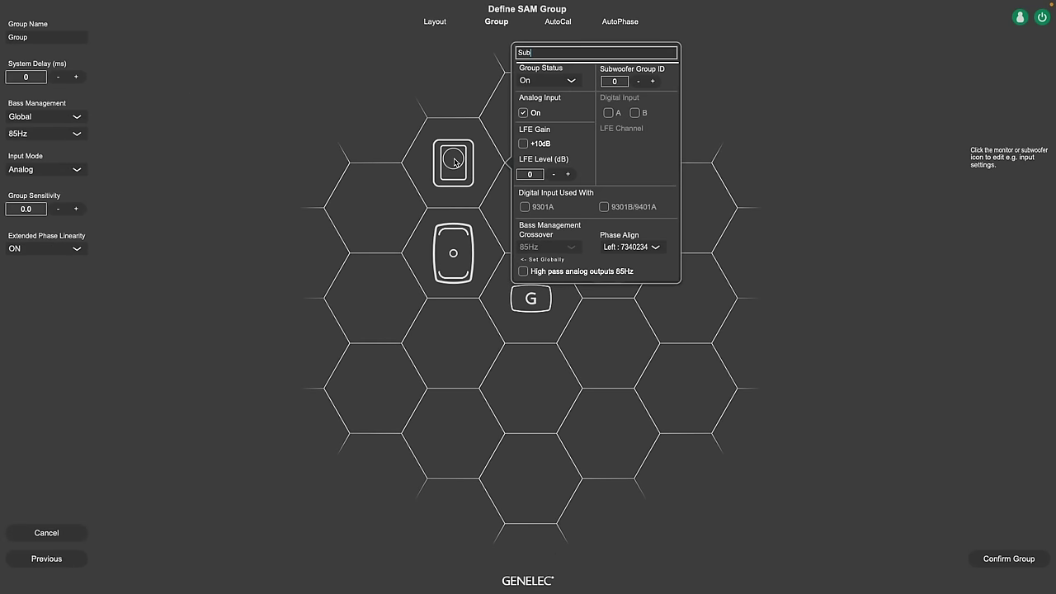
left_click(552, 175)
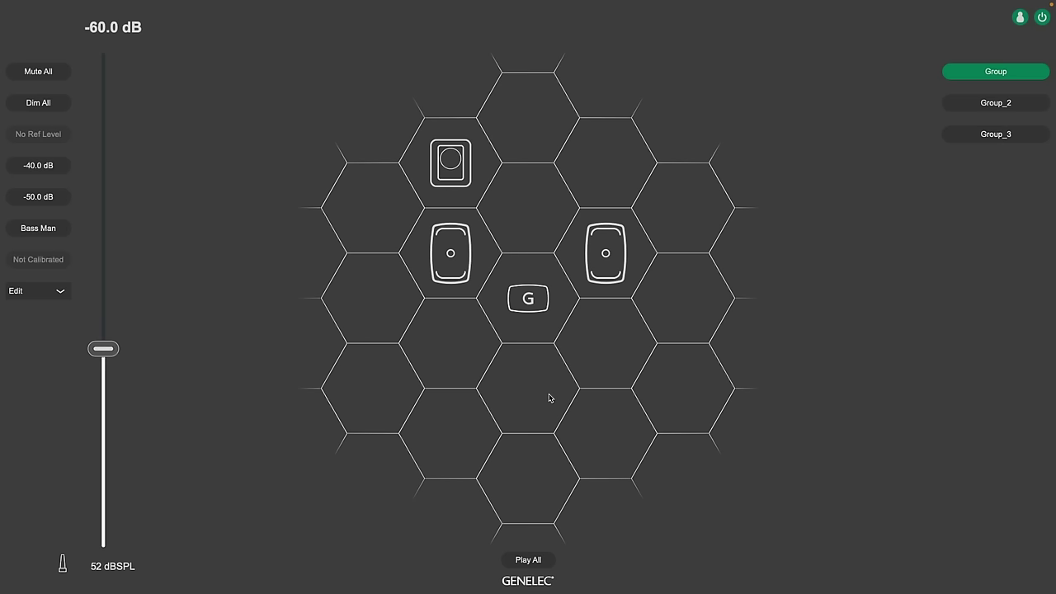
- Show the Left speaker's info, check all devices' firmware, then view the GLM Adapter's details
right_click(455, 281)
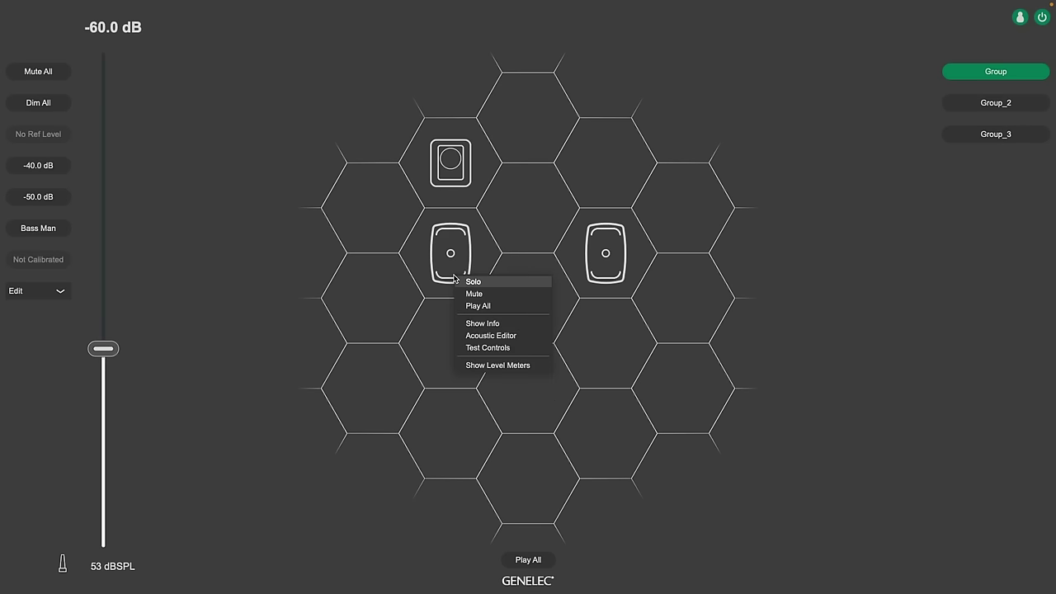
left_click(474, 325)
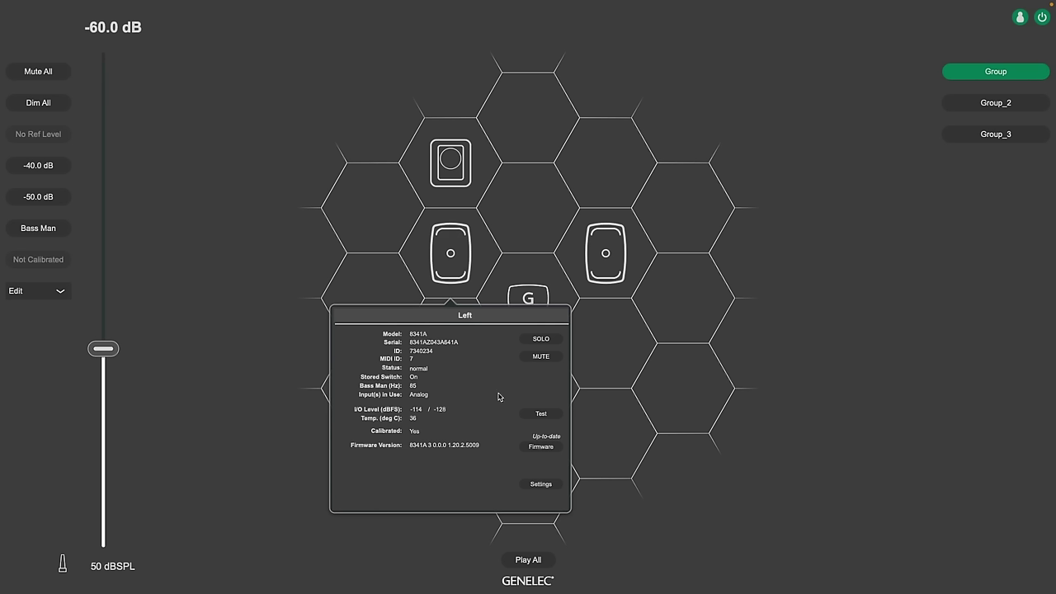
left_click(529, 447)
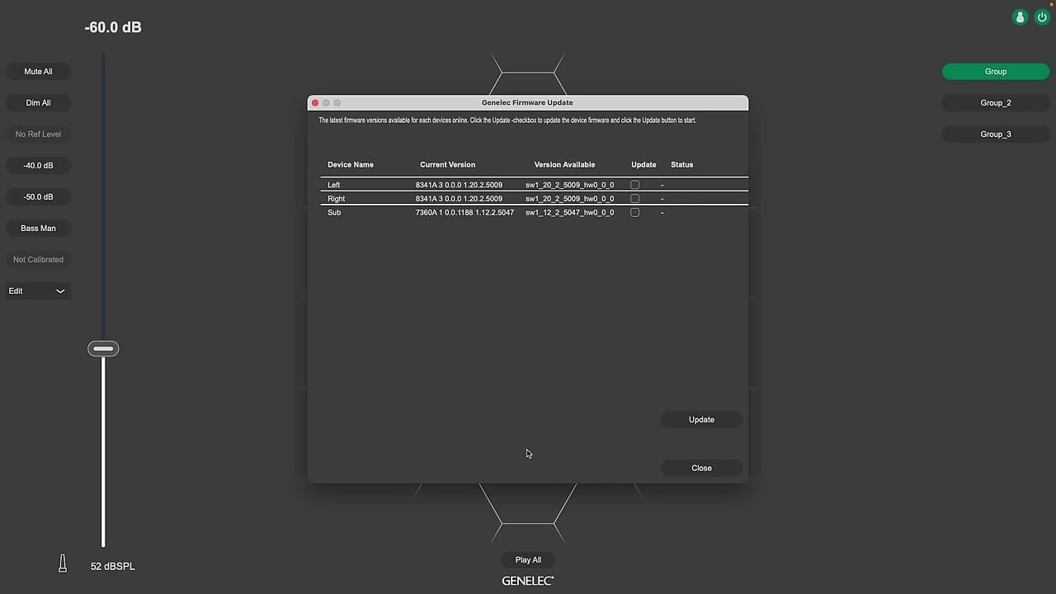
left_click(682, 468)
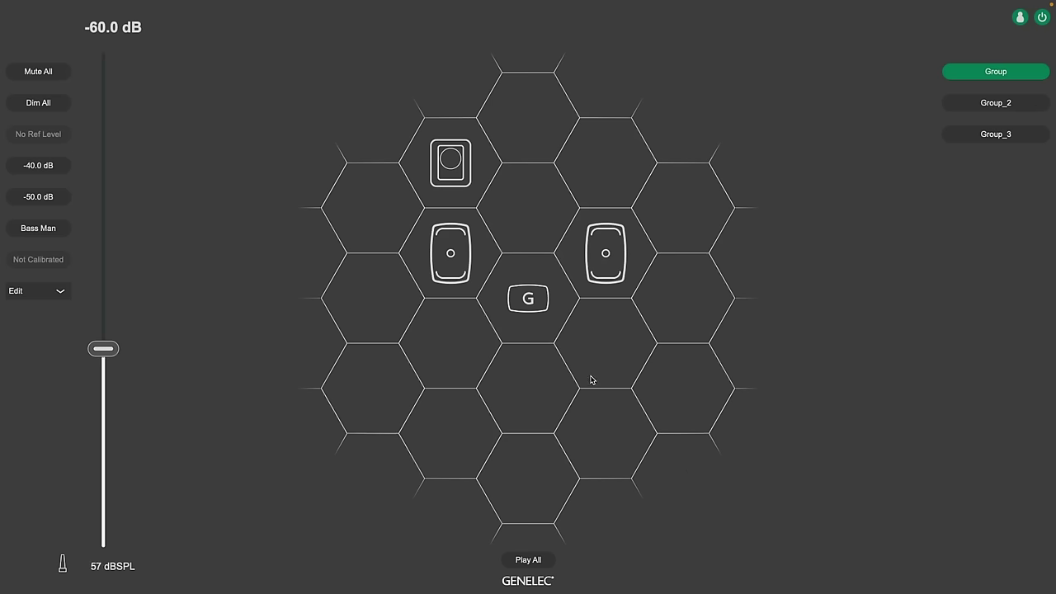
mouse_move(533, 302)
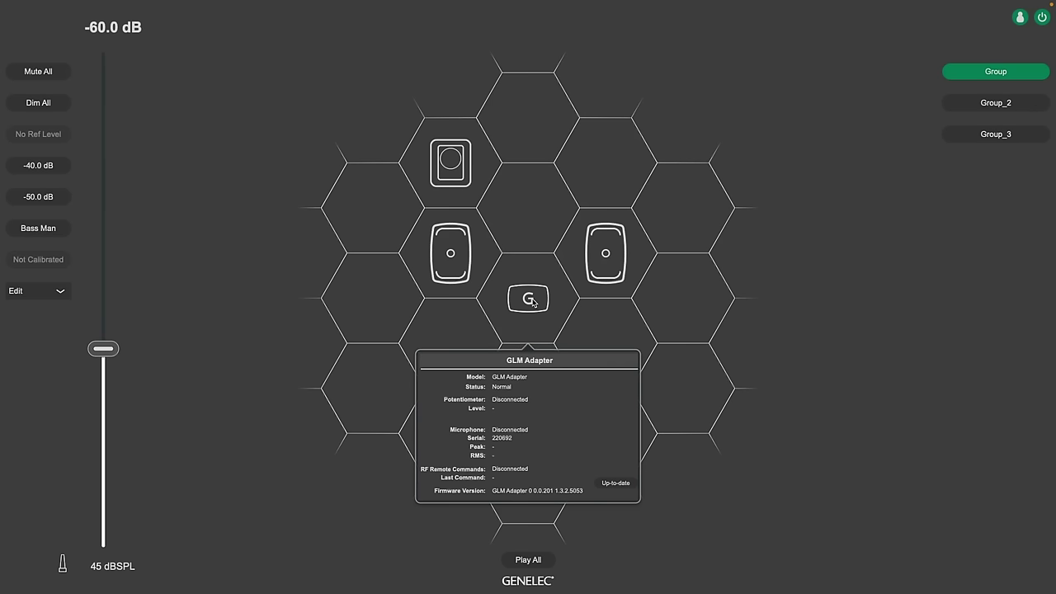